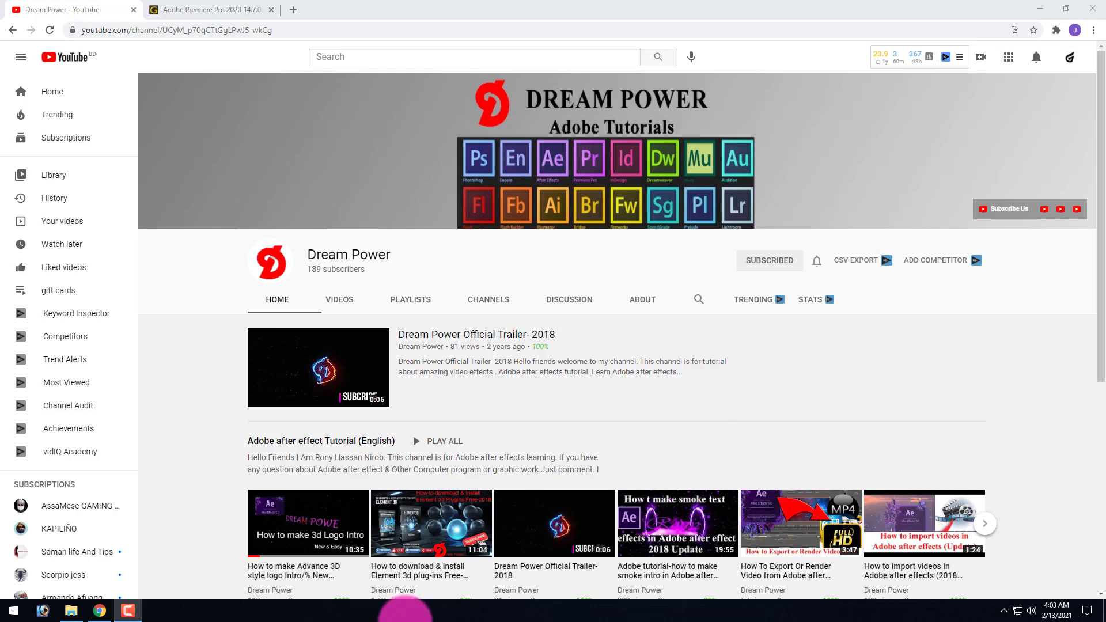
# Step: Check the Premiere Pro 2020 archive in Downloads, then return to the getintopc download tab
pyautogui.click(69, 610)
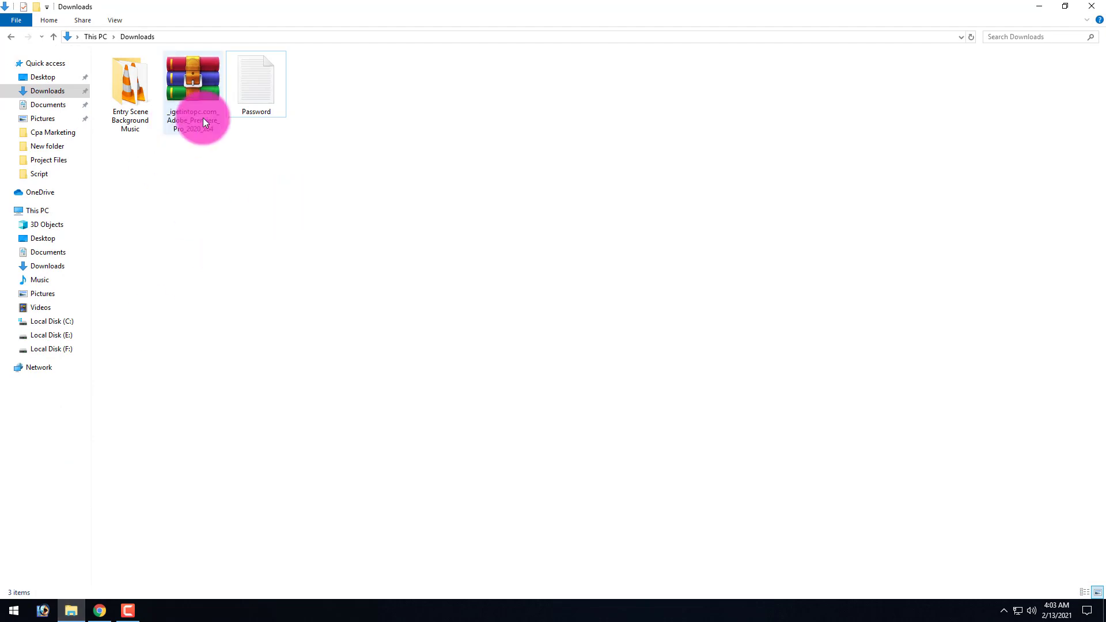
pyautogui.click(192, 139)
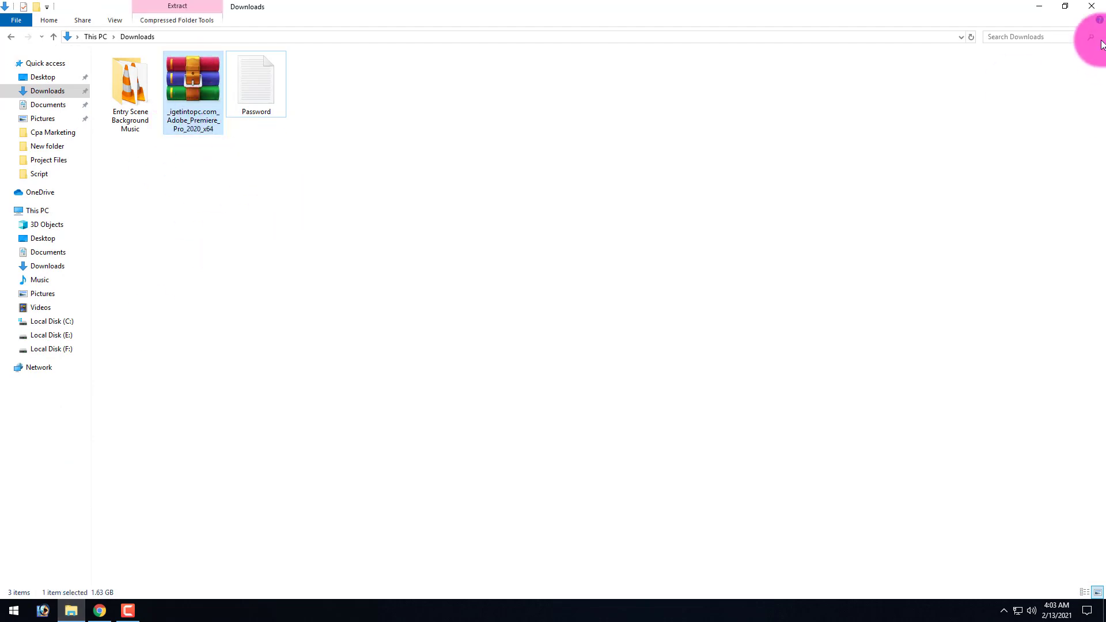
pyautogui.click(1039, 6)
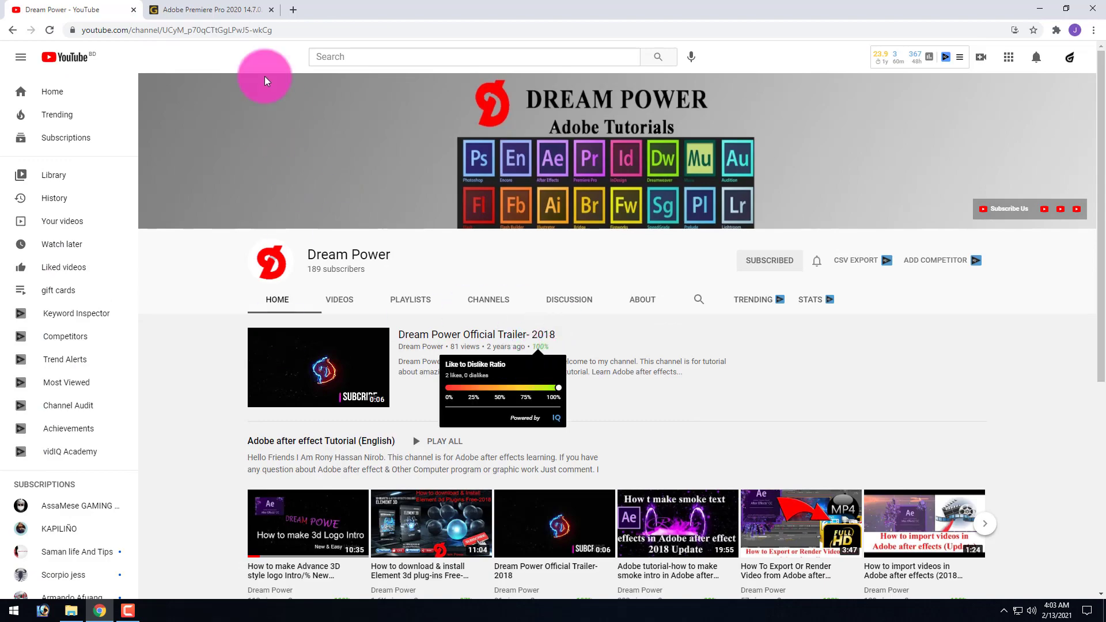
pyautogui.click(254, 9)
# Step: Review the Premiere Pro 2020 14.7.0.23 setup details on igetintopc.com, then close that tab
pyautogui.scroll(-18, 464, 333)
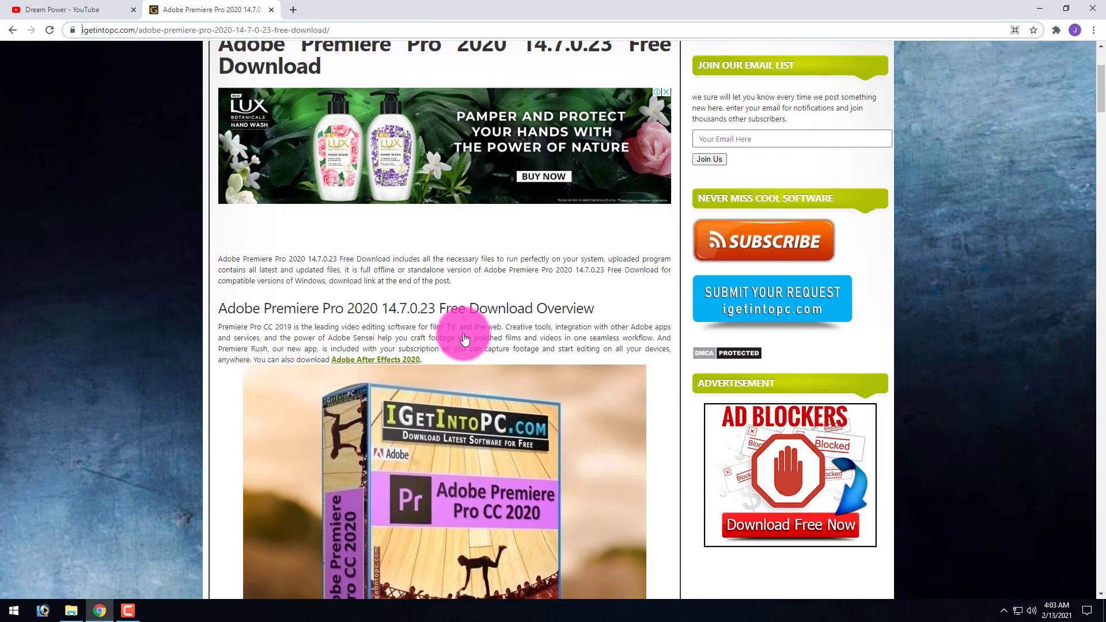
pyautogui.scroll(-15, 220, 289)
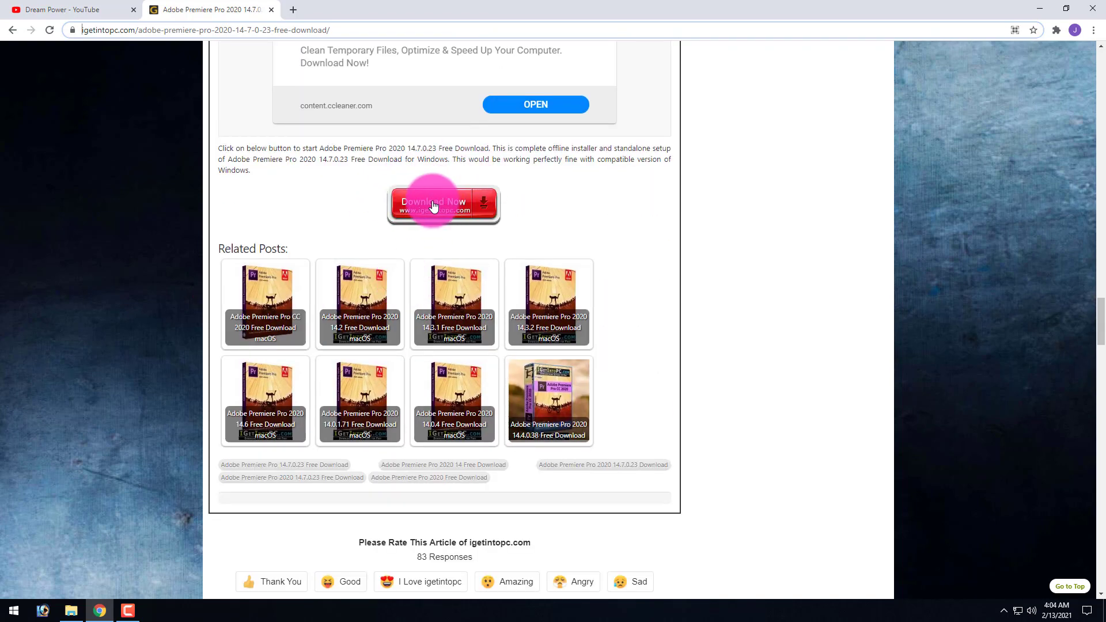
pyautogui.scroll(9, 424, 225)
pyautogui.scroll(-4, 369, 300)
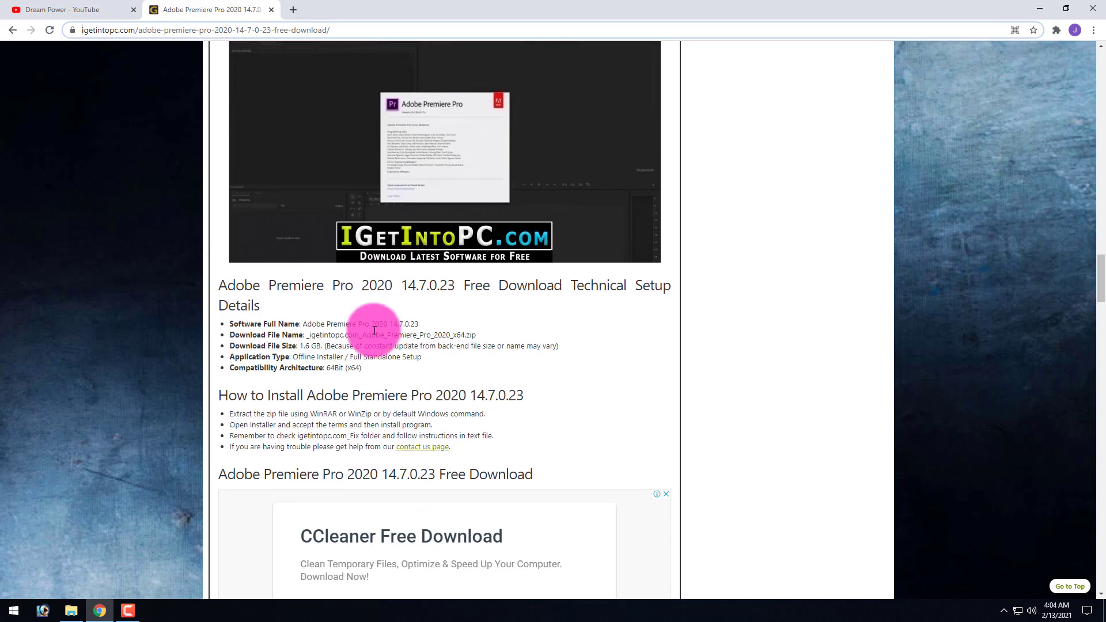
pyautogui.scroll(2, 381, 297)
pyautogui.scroll(2, 340, 292)
pyautogui.moveTo(340, 291); pyautogui.dragTo(334, 356)
pyautogui.click(341, 366)
pyautogui.scroll(20, 338, 374)
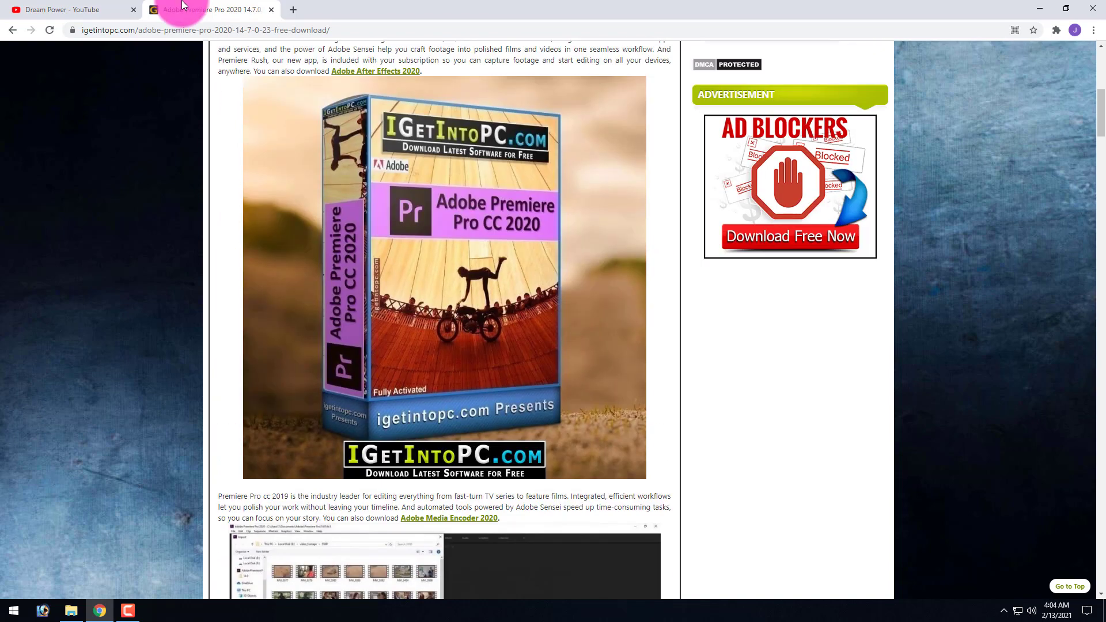
pyautogui.middleClick(184, 5)
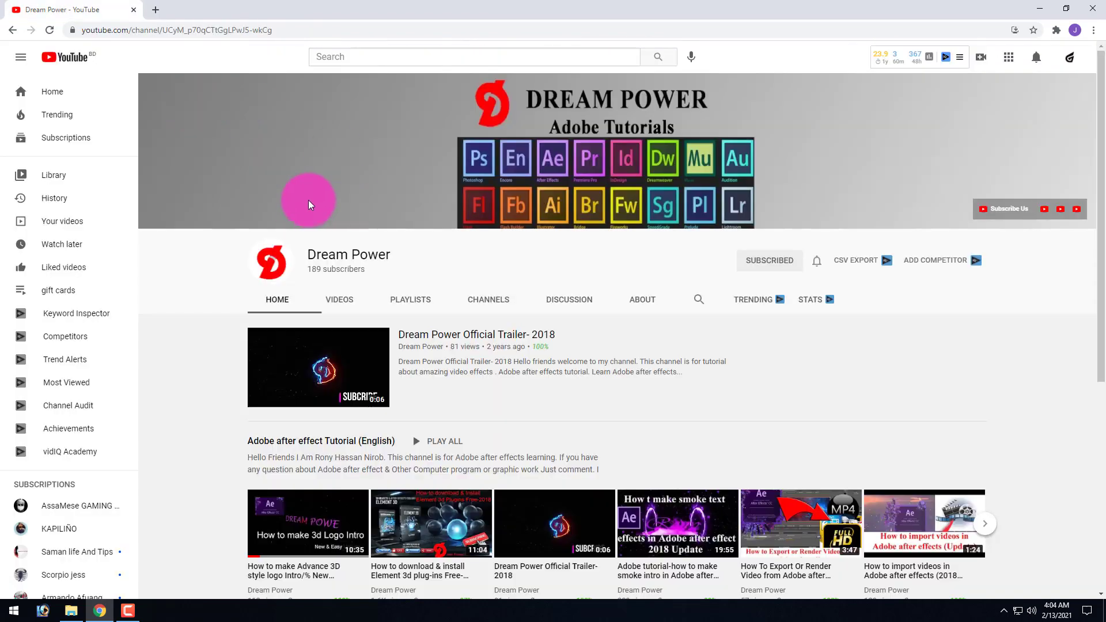
# Step: Extract the Premiere Pro 2020 archive into its own Downloads folder and open the Password file
pyautogui.click(1040, 8)
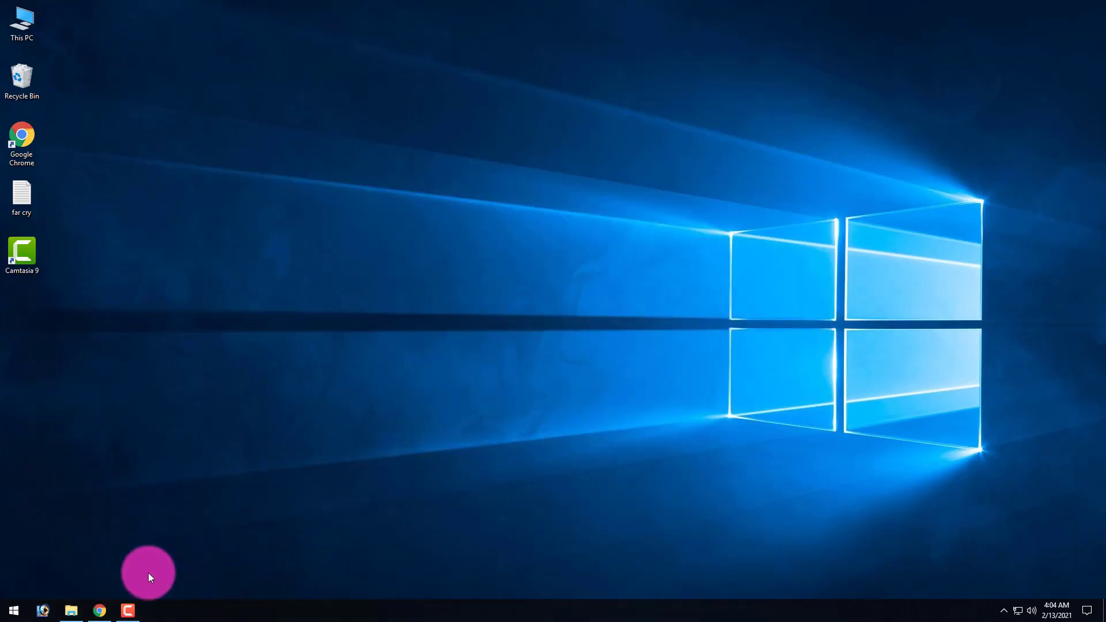
pyautogui.click(71, 611)
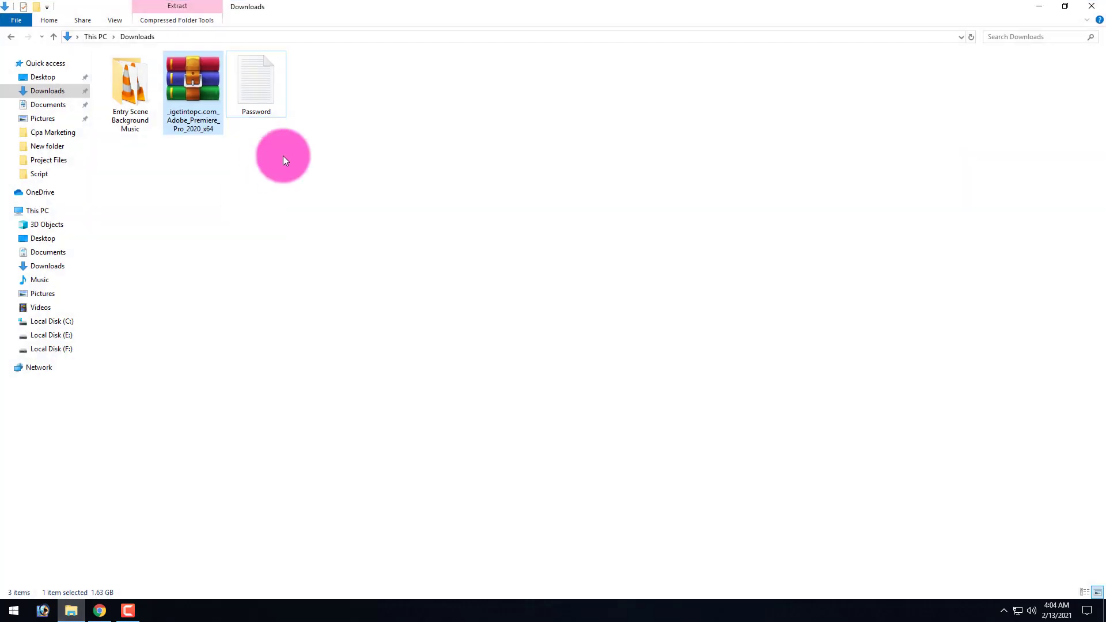
pyautogui.click(179, 75)
pyautogui.rightClick(185, 101)
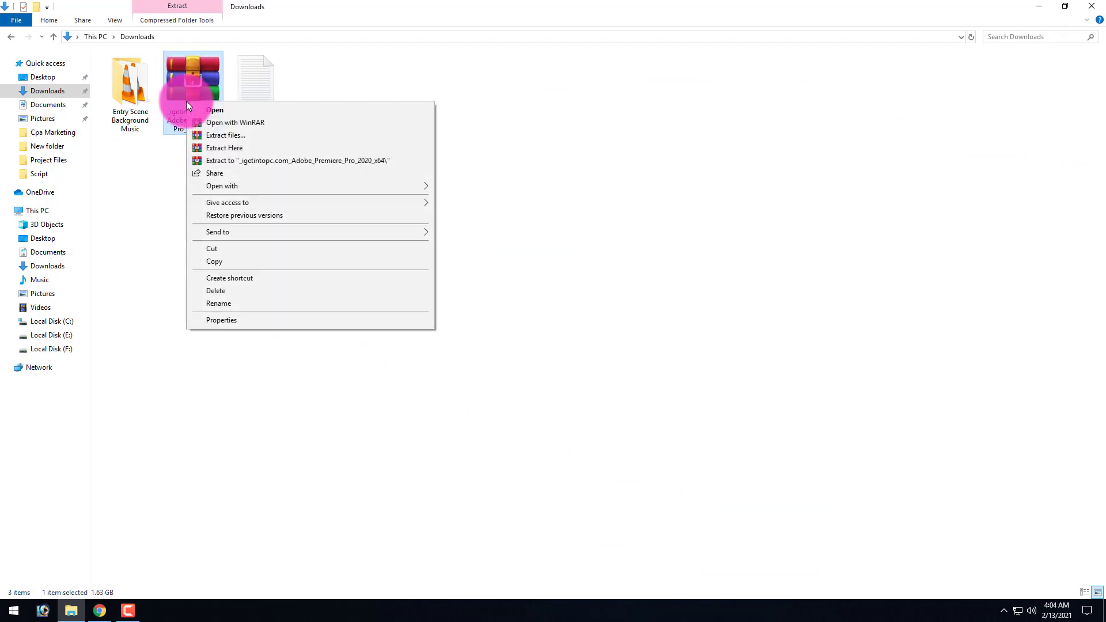
pyautogui.click(233, 136)
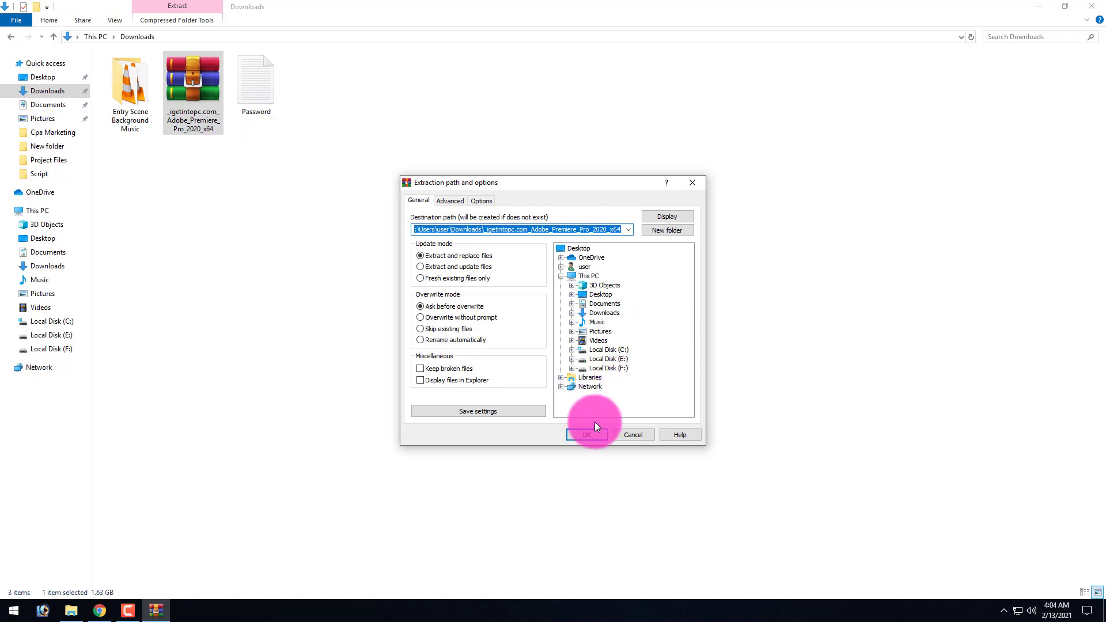
pyautogui.click(587, 435)
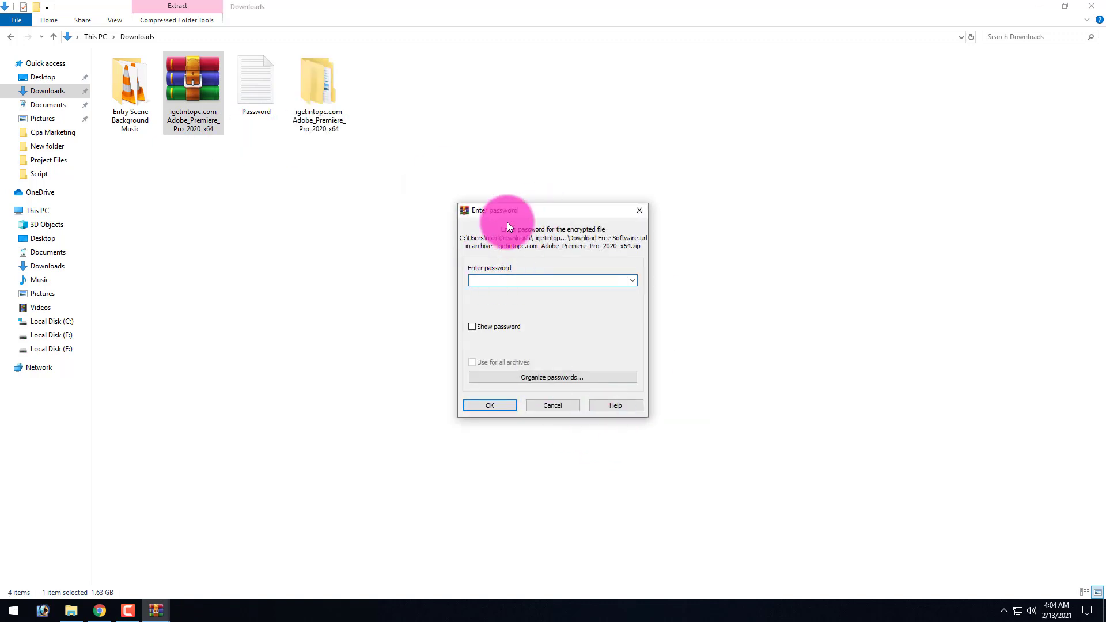
pyautogui.doubleClick(281, 99)
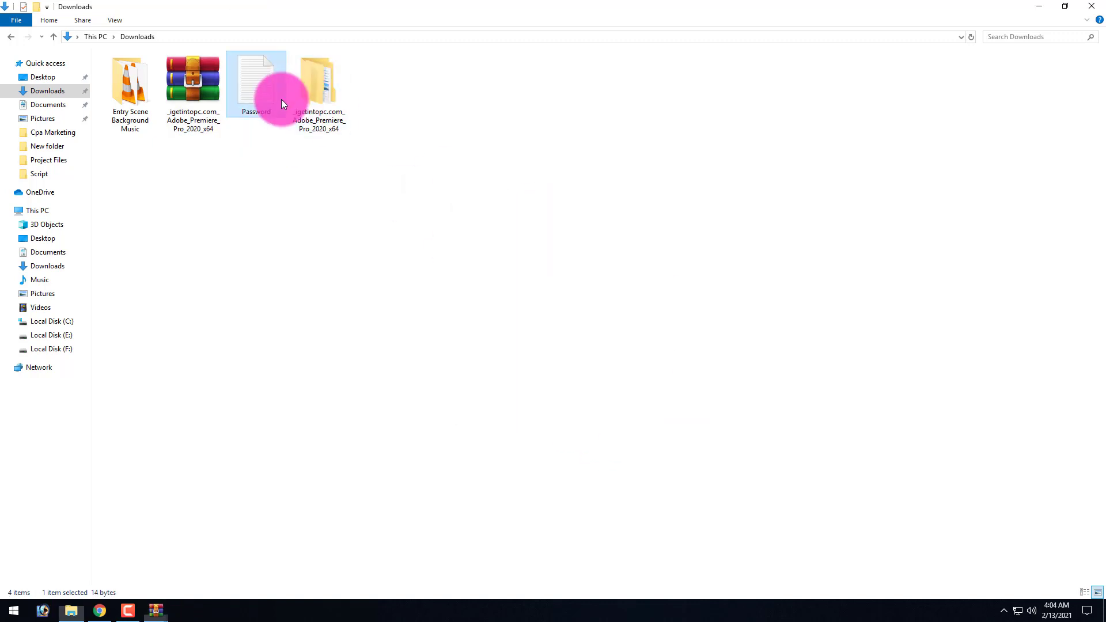
# Step: Copy the archive password from the Password note and close Notepad
pyautogui.click(338, 486)
pyautogui.scroll(5, 341, 485)
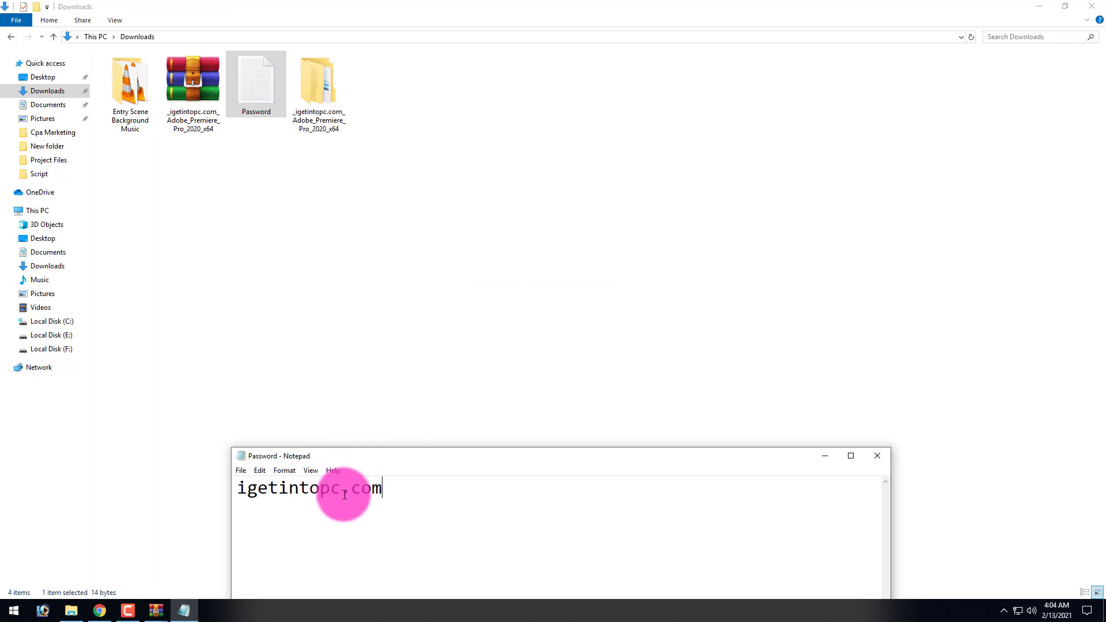
pyautogui.moveTo(482, 501); pyautogui.dragTo(283, 503)
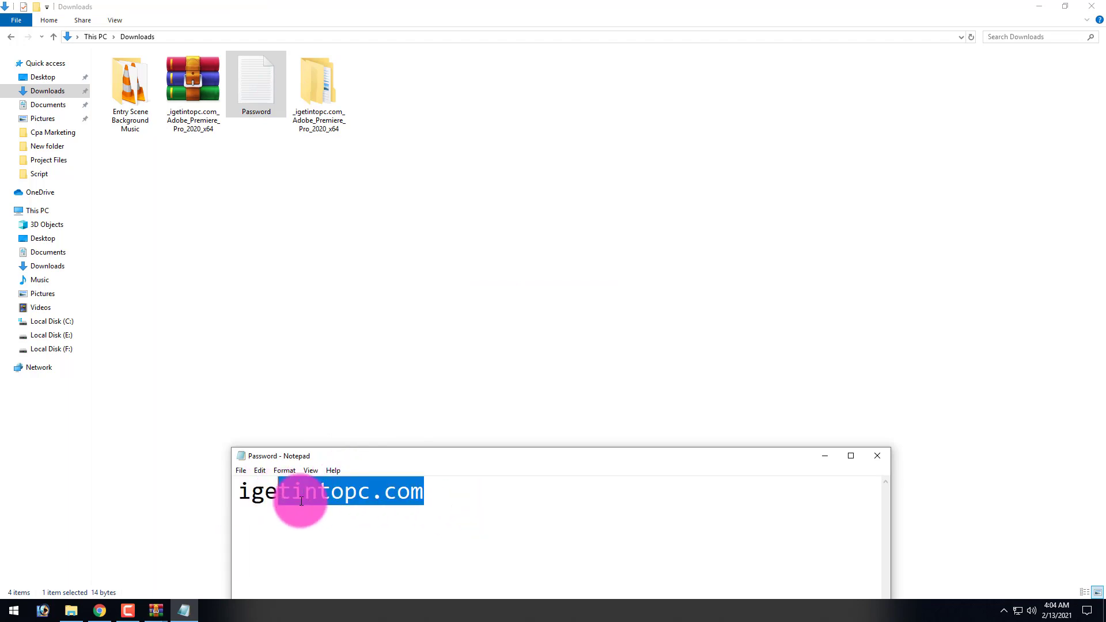
pyautogui.click(412, 504)
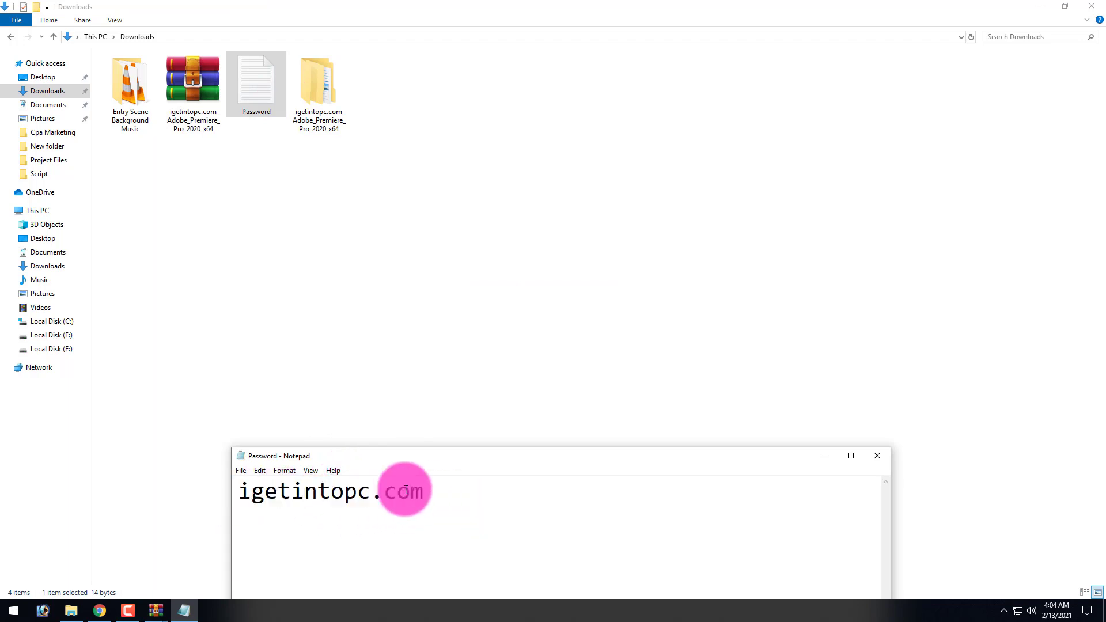
pyautogui.doubleClick(406, 490)
pyautogui.rightClick(405, 490)
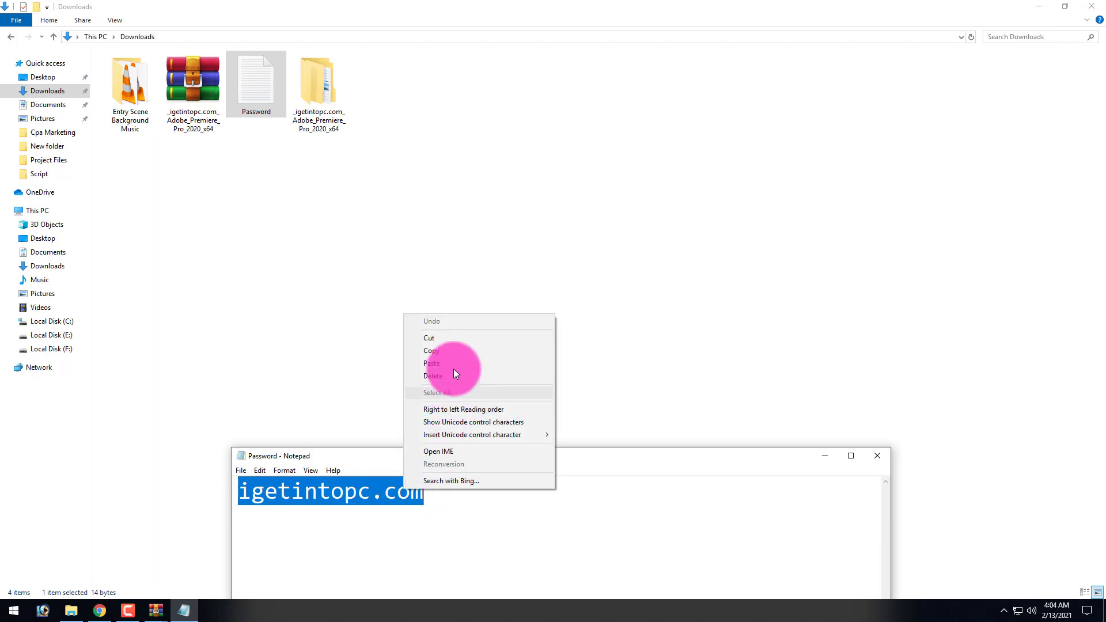
pyautogui.click(454, 352)
pyautogui.click(873, 457)
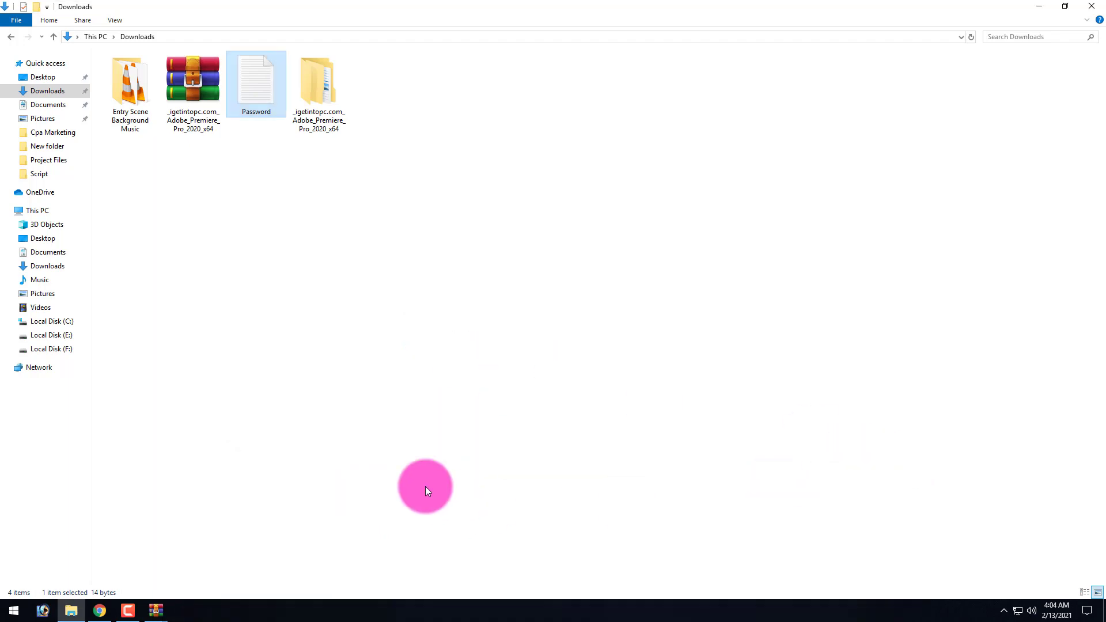
# Step: Paste the copied password into WinRAR's Enter password prompt
pyautogui.moveTo(161, 598)
pyautogui.click(215, 552)
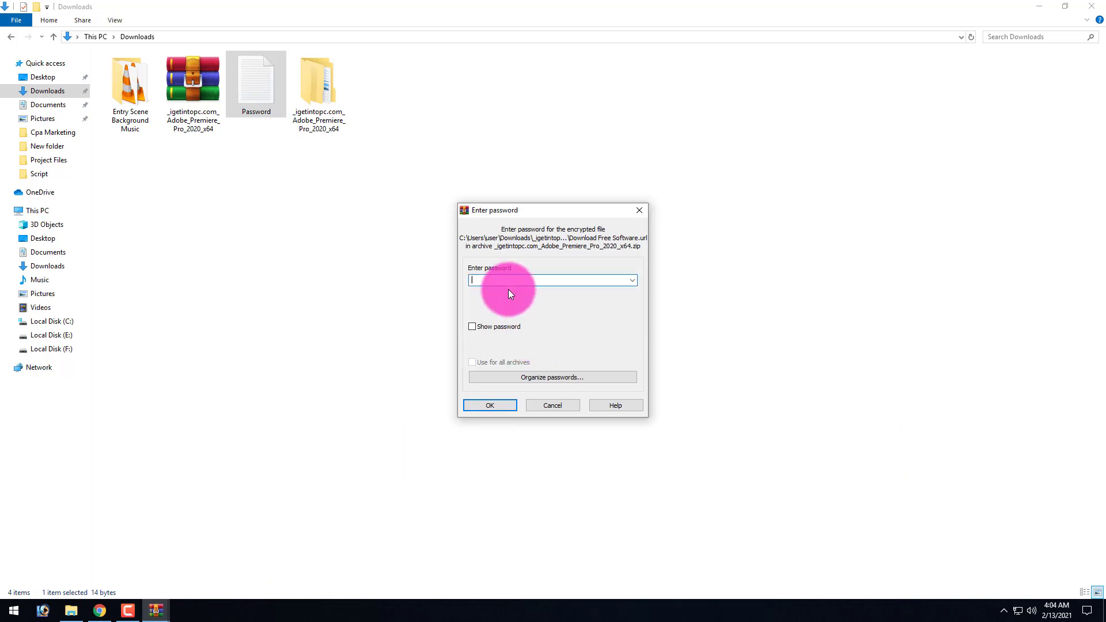
pyautogui.rightClick(508, 282)
pyautogui.click(540, 333)
# Step: Confirm the password so extraction continues, then check the network connection status
pyautogui.click(509, 404)
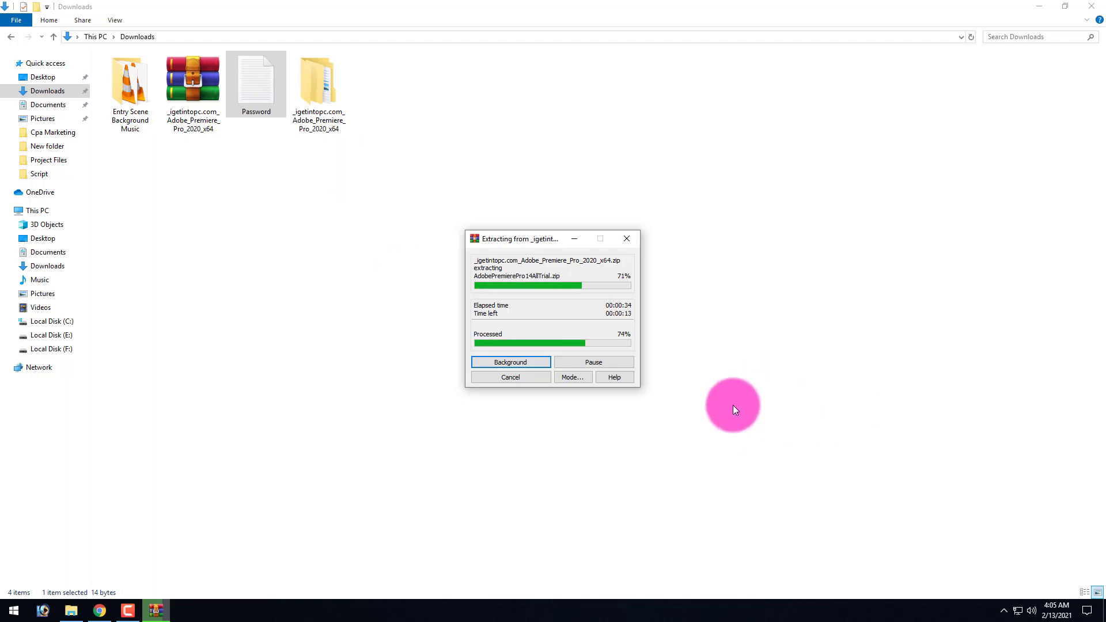
pyautogui.click(1025, 611)
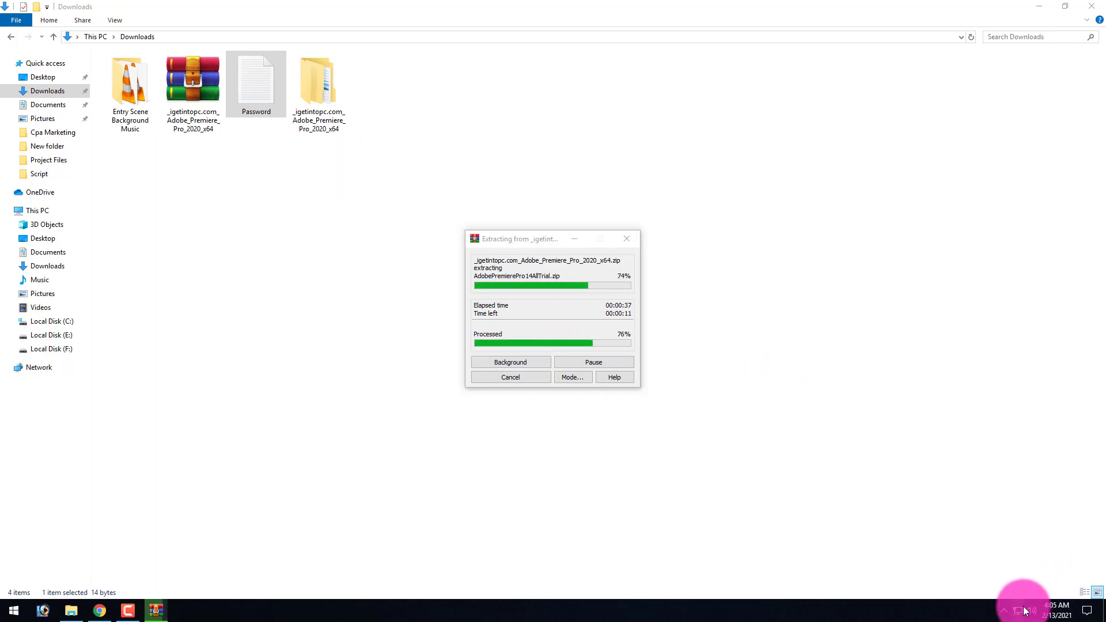
pyautogui.click(1010, 620)
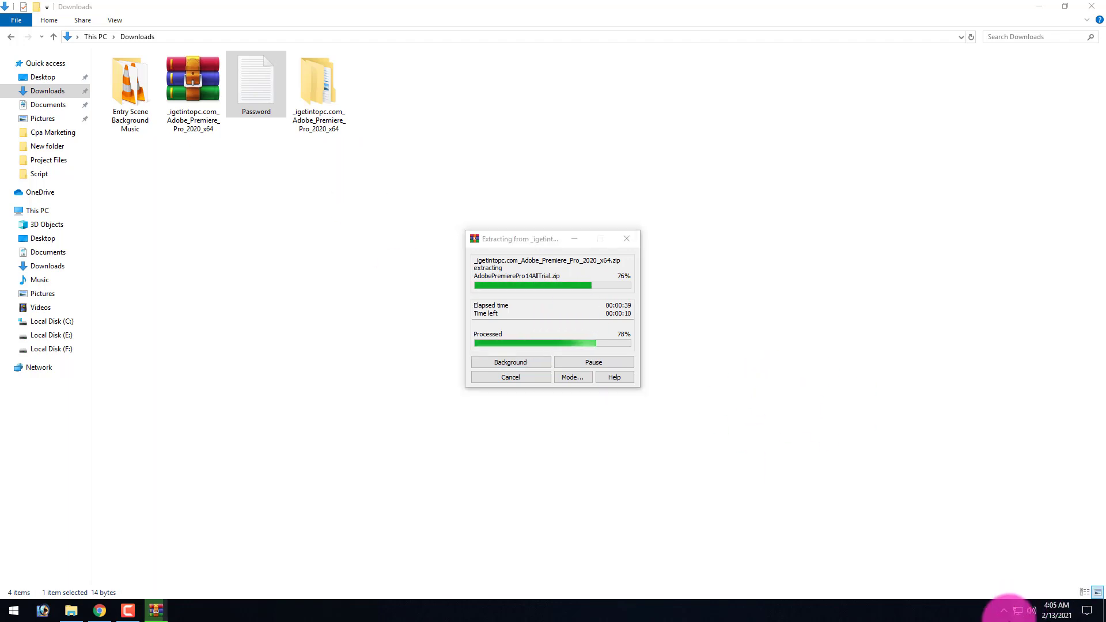
pyautogui.click(1013, 608)
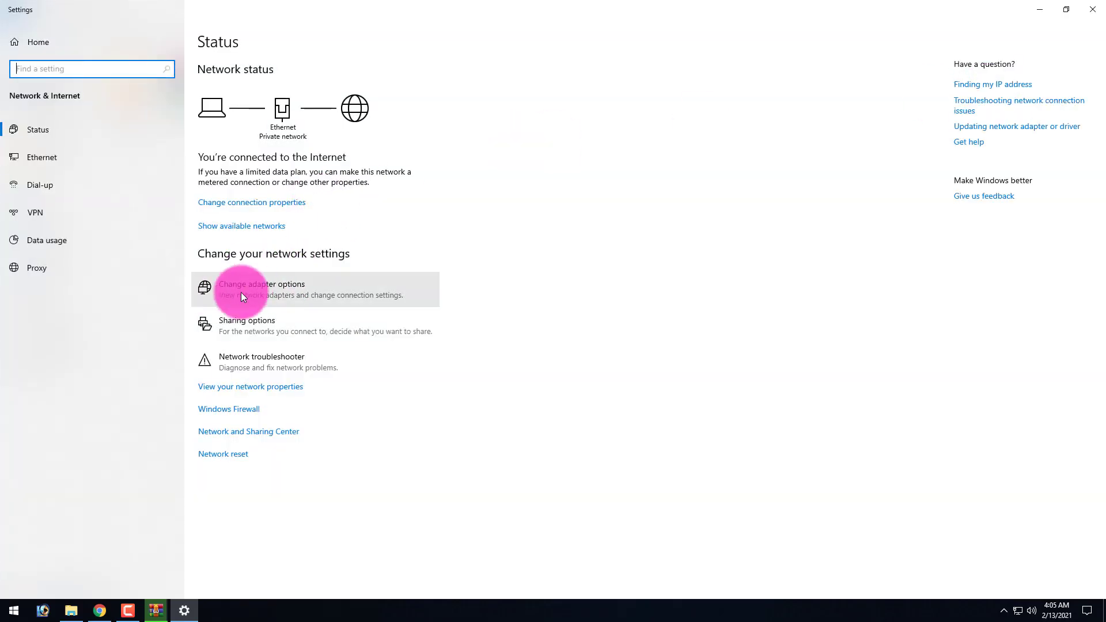
# Step: Disable the Ethernet adapter in the network adapter list
pyautogui.click(306, 288)
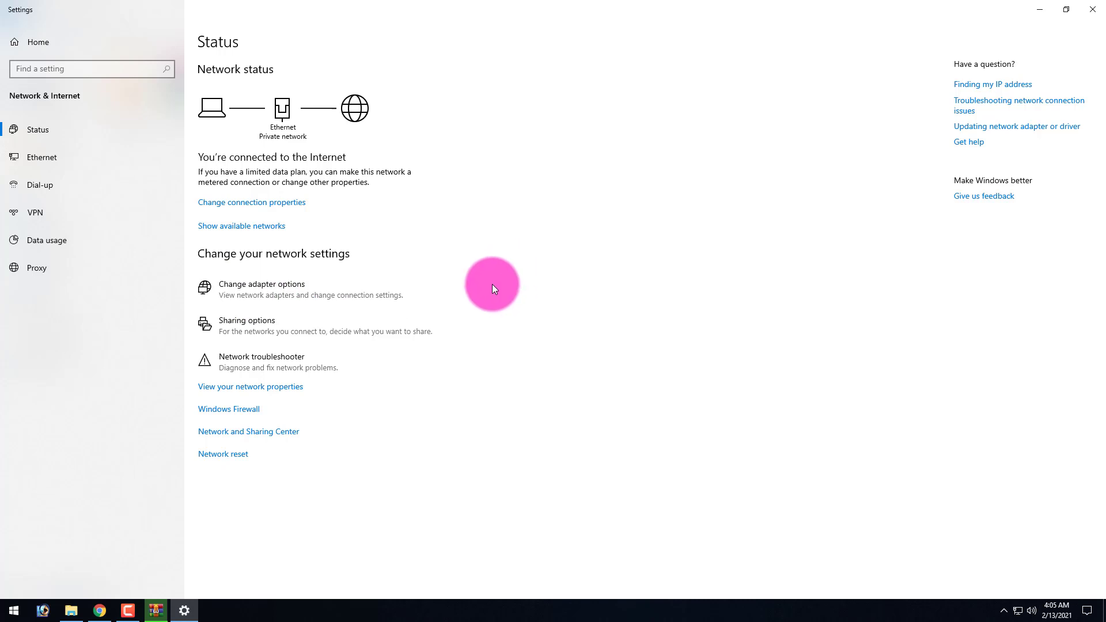
pyautogui.click(513, 116)
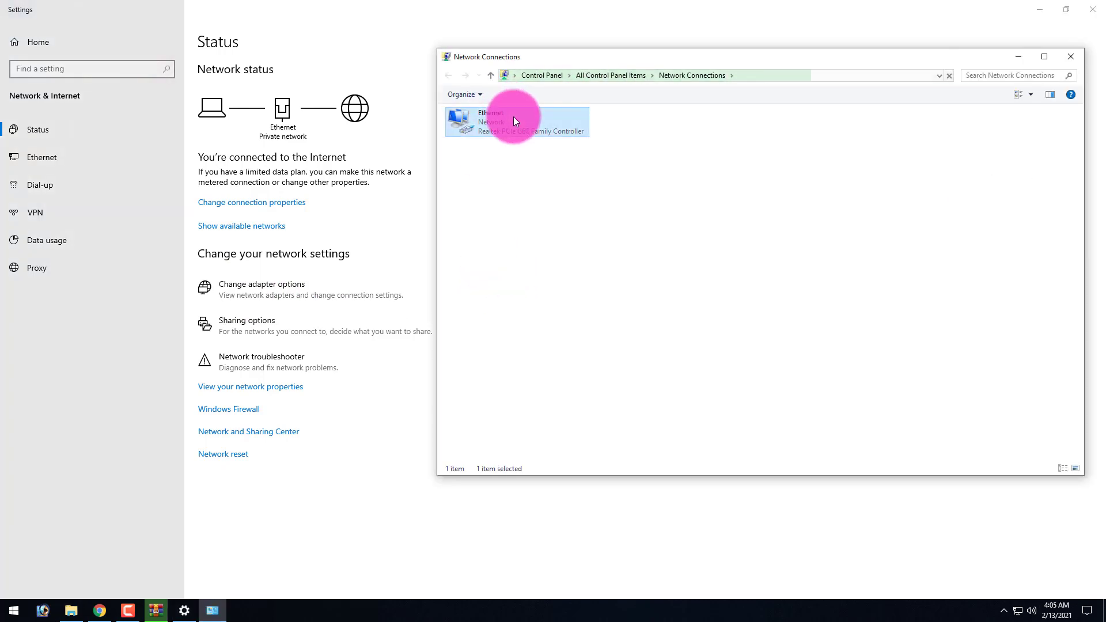
pyautogui.rightClick(512, 126)
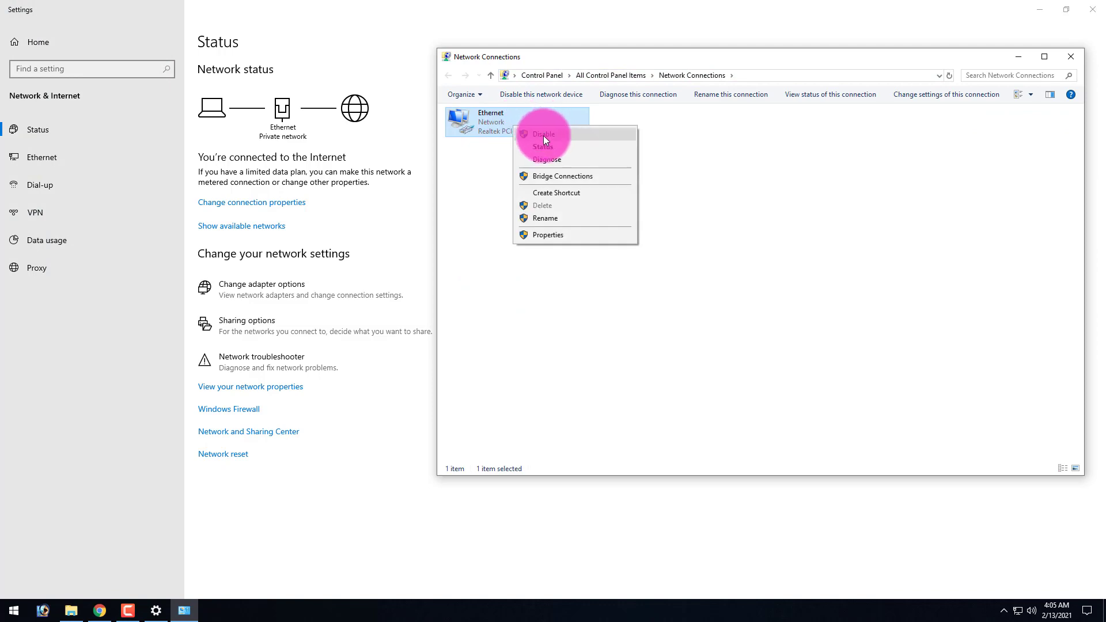
pyautogui.click(548, 136)
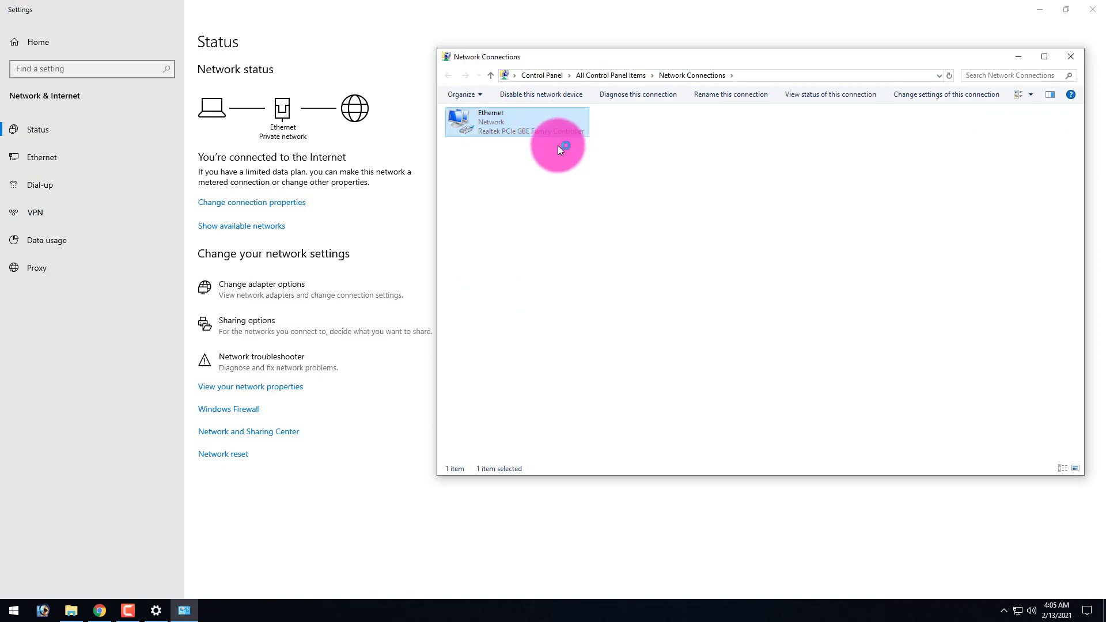
# Step: Close the network settings and Network Connections windows
pyautogui.click(344, 6)
pyautogui.click(1093, 10)
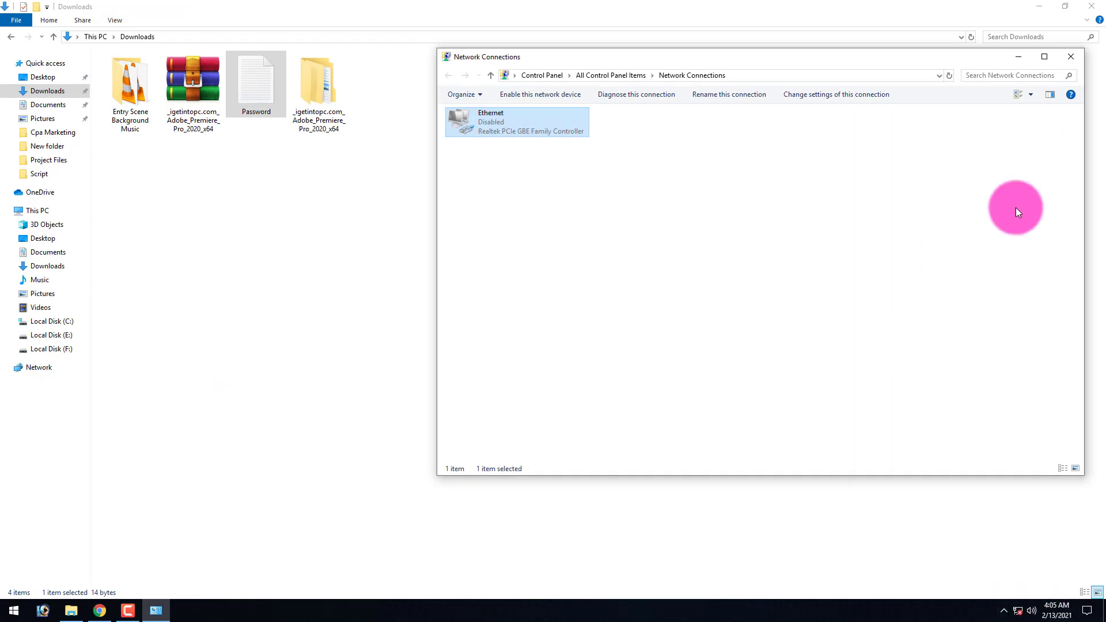
pyautogui.click(1060, 58)
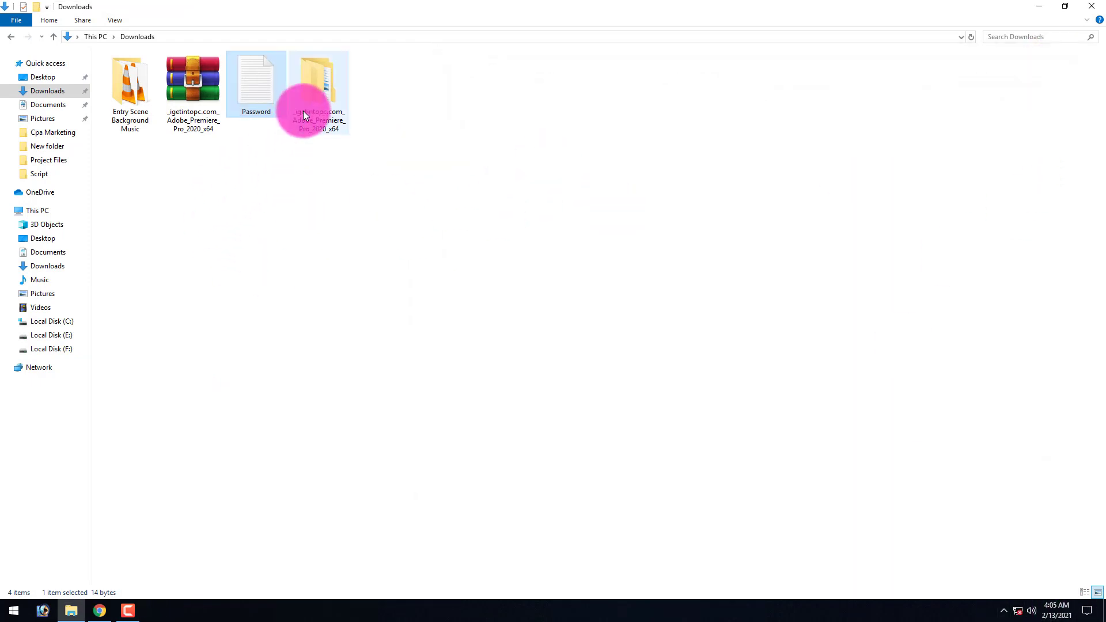
# Step: Run Set-up from the inner folder of _igetintopc.com_Adobe_Premiere_Pro_2020_x64
pyautogui.moveTo(291, 168); pyautogui.dragTo(358, 101)
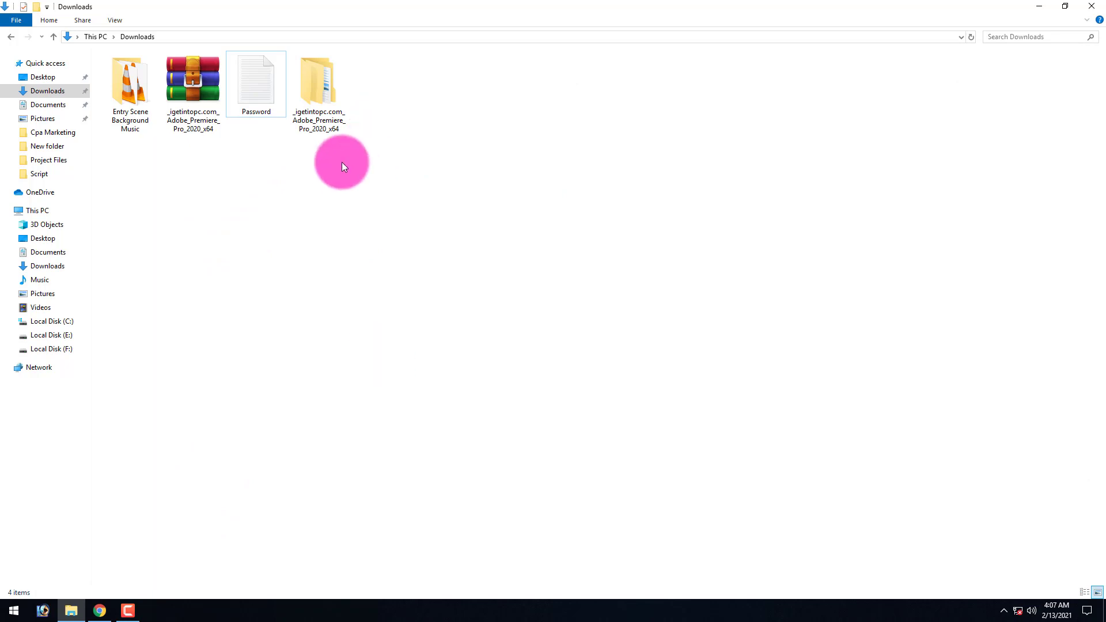
pyautogui.moveTo(341, 161); pyautogui.dragTo(310, 212)
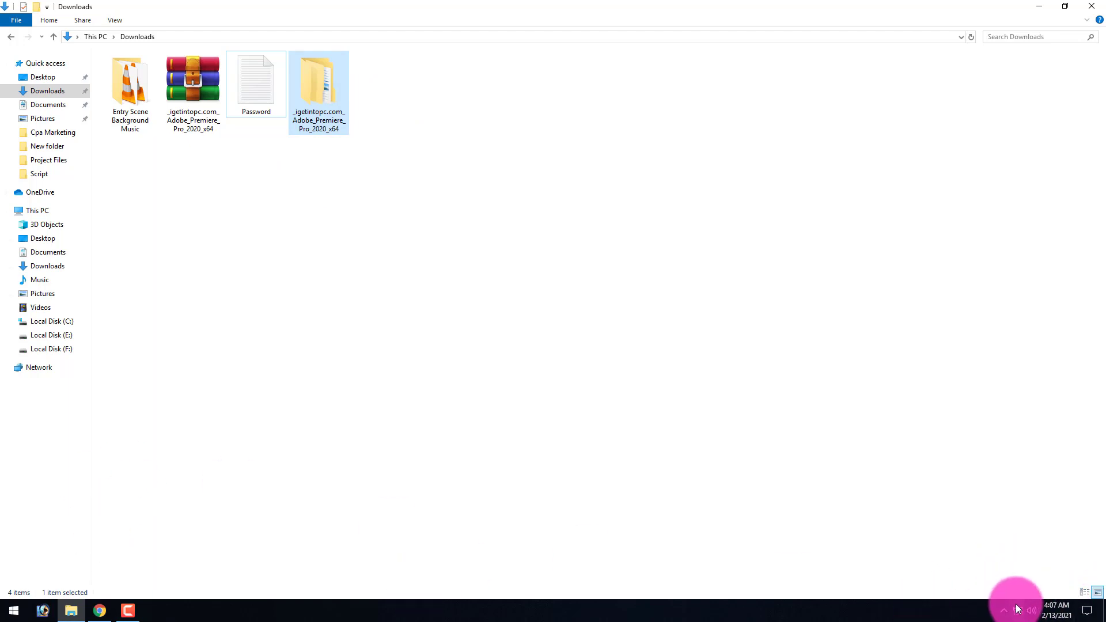
pyautogui.click(302, 99)
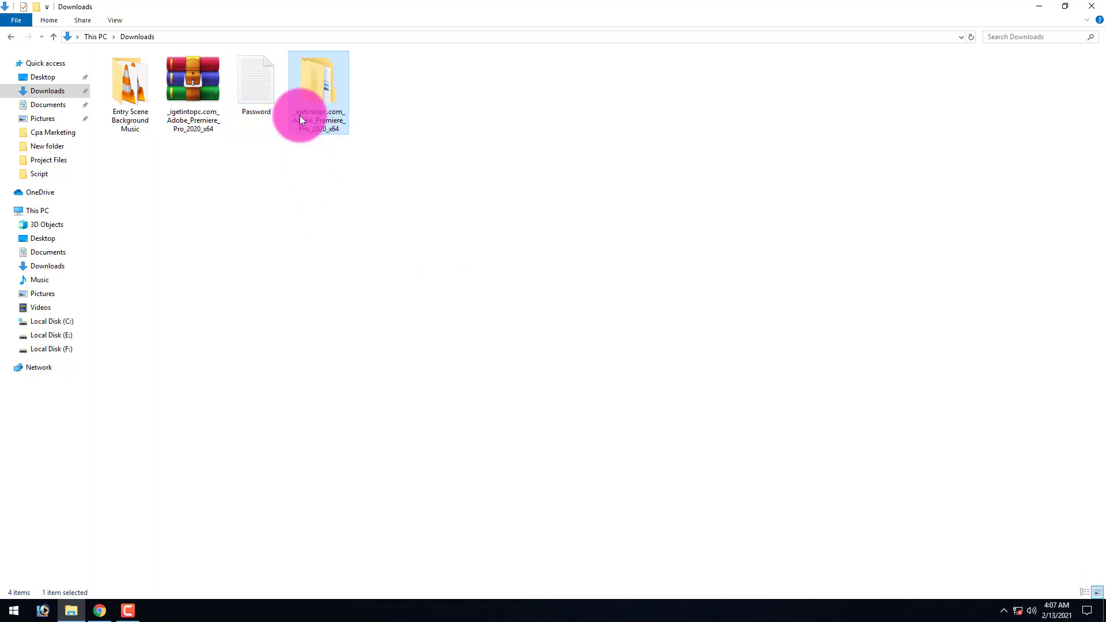
pyautogui.doubleClick(322, 102)
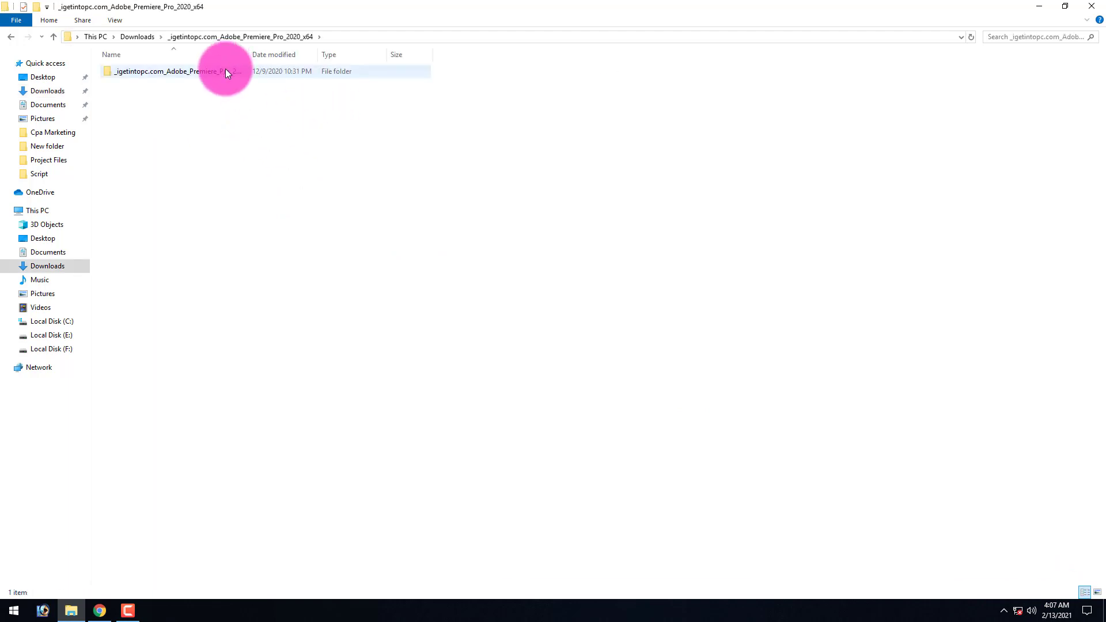
pyautogui.doubleClick(226, 69)
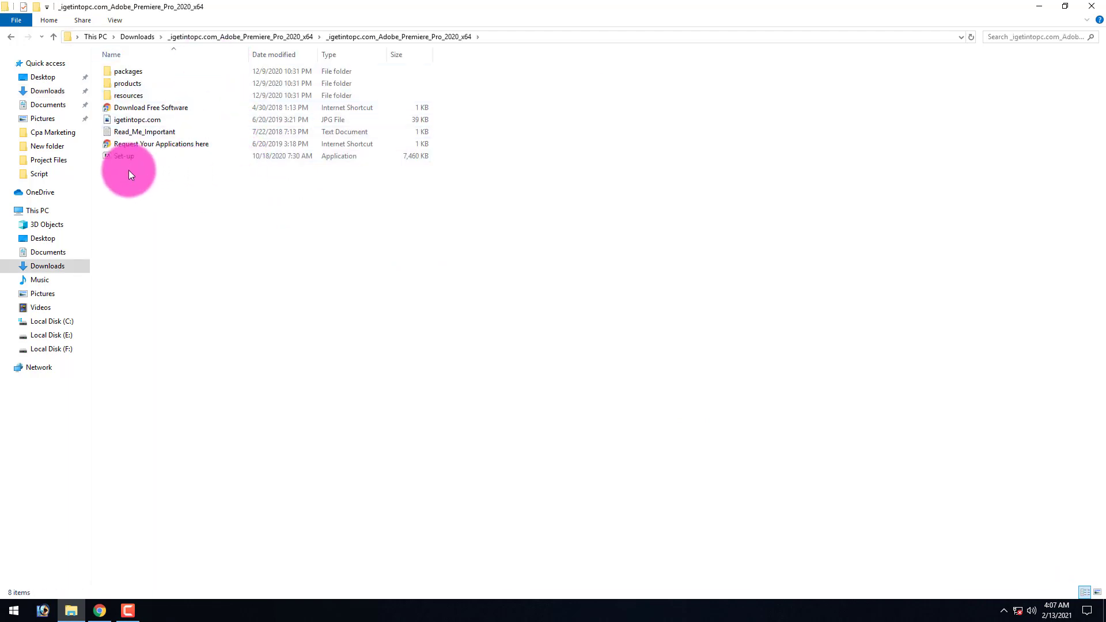
pyautogui.click(146, 158)
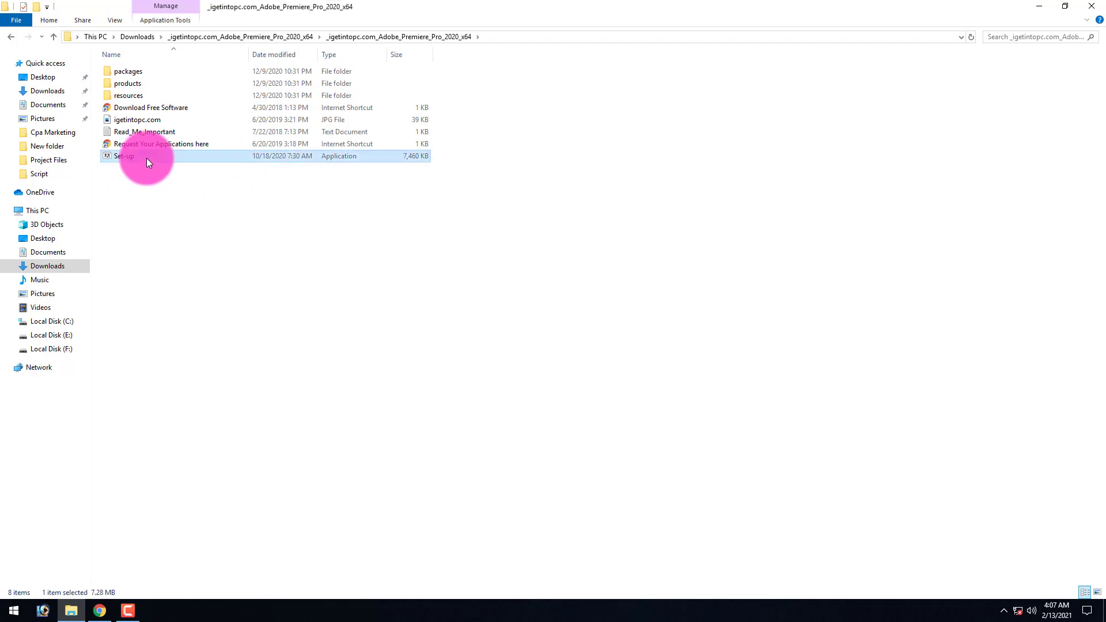
pyautogui.doubleClick(146, 158)
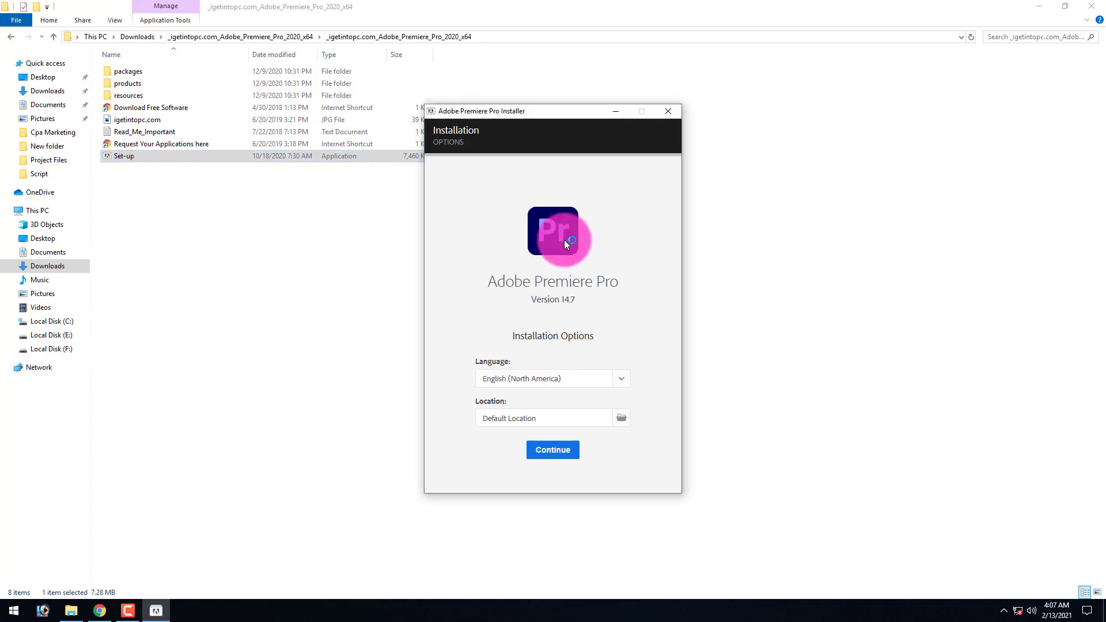
# Step: Install Premiere Pro 14.7 in English (North America) at the default location, then close the installer
pyautogui.click(556, 451)
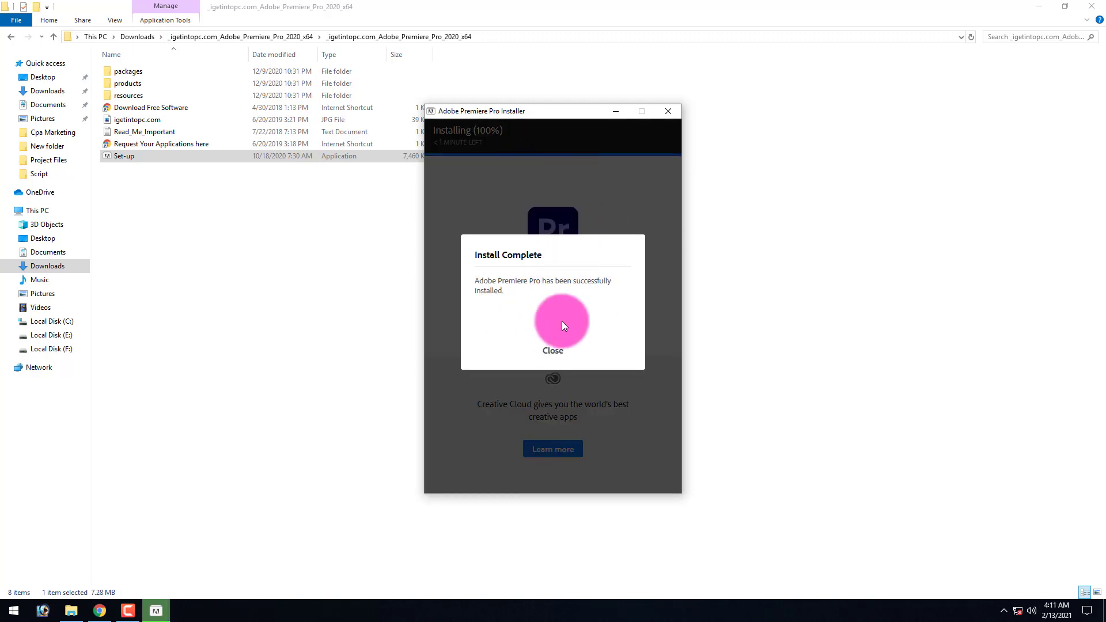
pyautogui.click(553, 353)
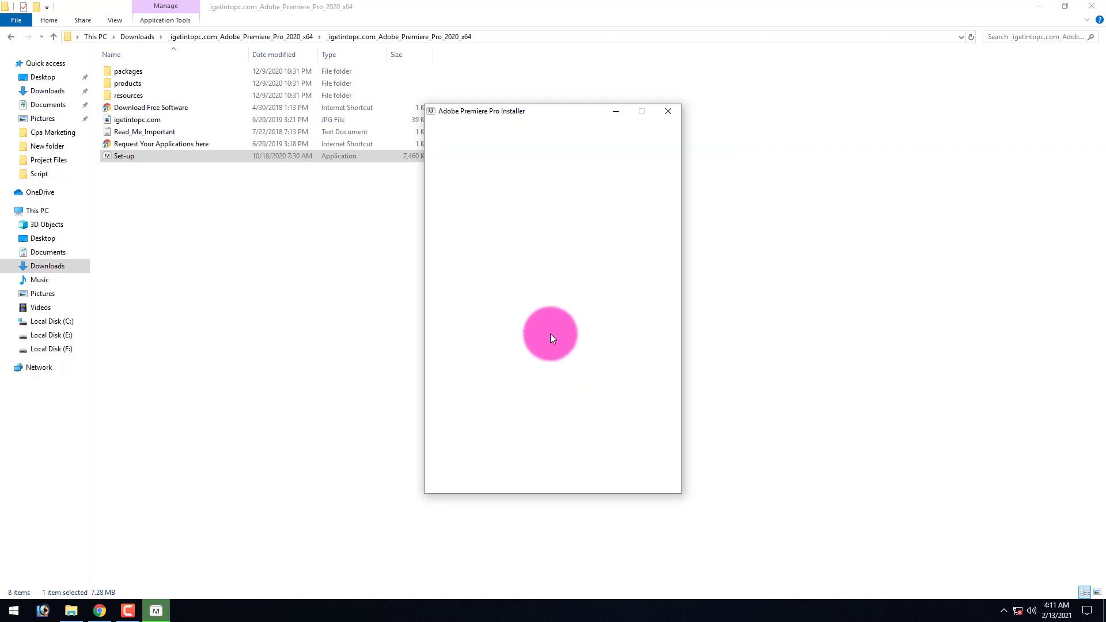
# Step: Close the Read_Me_Important note and File Explorer, and refresh the desktop
pyautogui.doubleClick(201, 133)
pyautogui.moveTo(367, 456); pyautogui.dragTo(366, 335)
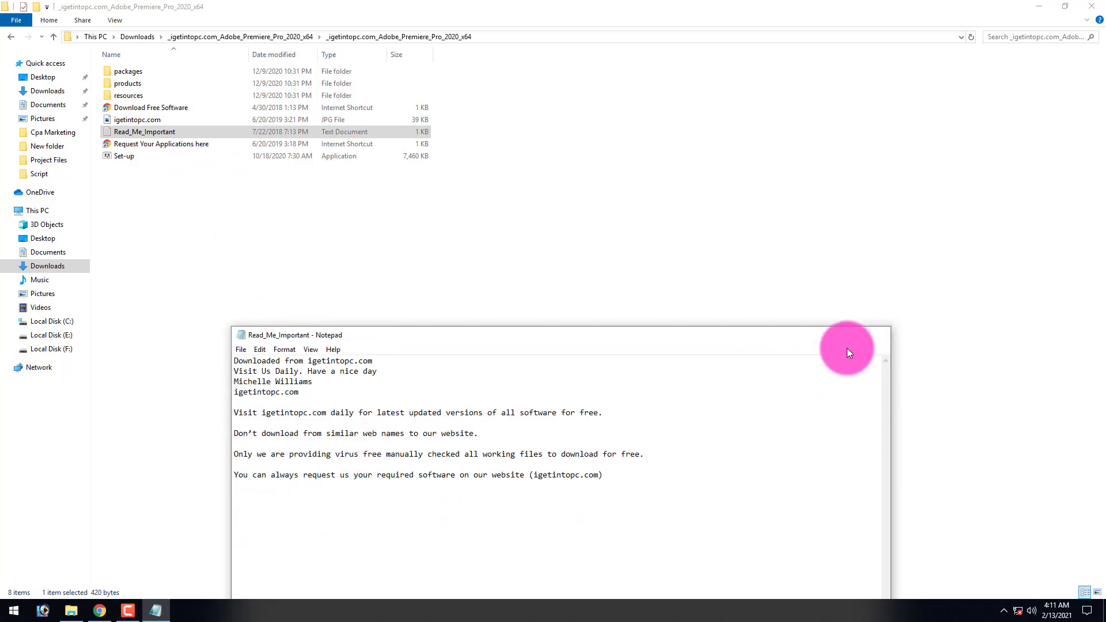
pyautogui.click(877, 335)
pyautogui.click(1091, 6)
pyautogui.click(530, 36)
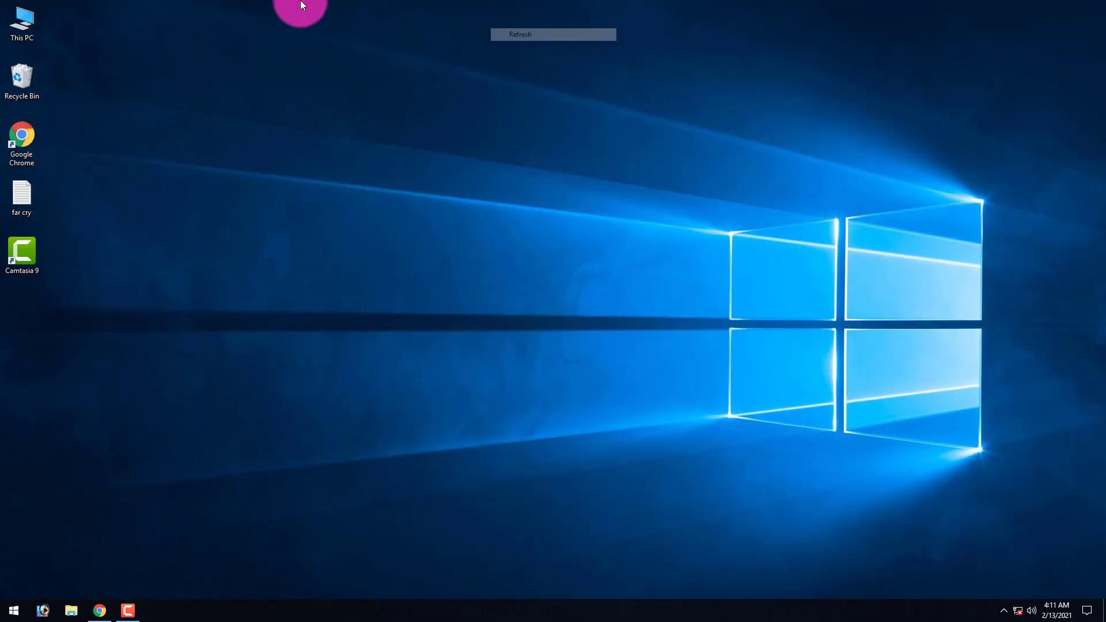
pyautogui.rightClick(301, 5)
pyautogui.click(326, 34)
# Step: Launch Adobe Premiere Pro 2020 from the Start menu's Recently added list
pyautogui.click(11, 611)
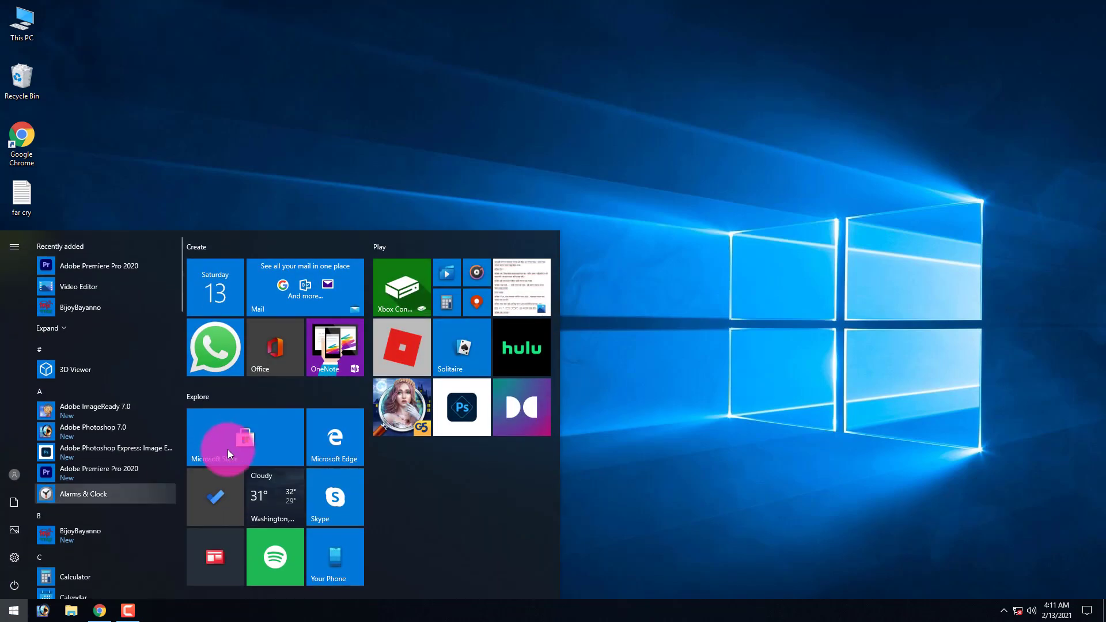
pyautogui.click(84, 475)
pyautogui.click(13, 610)
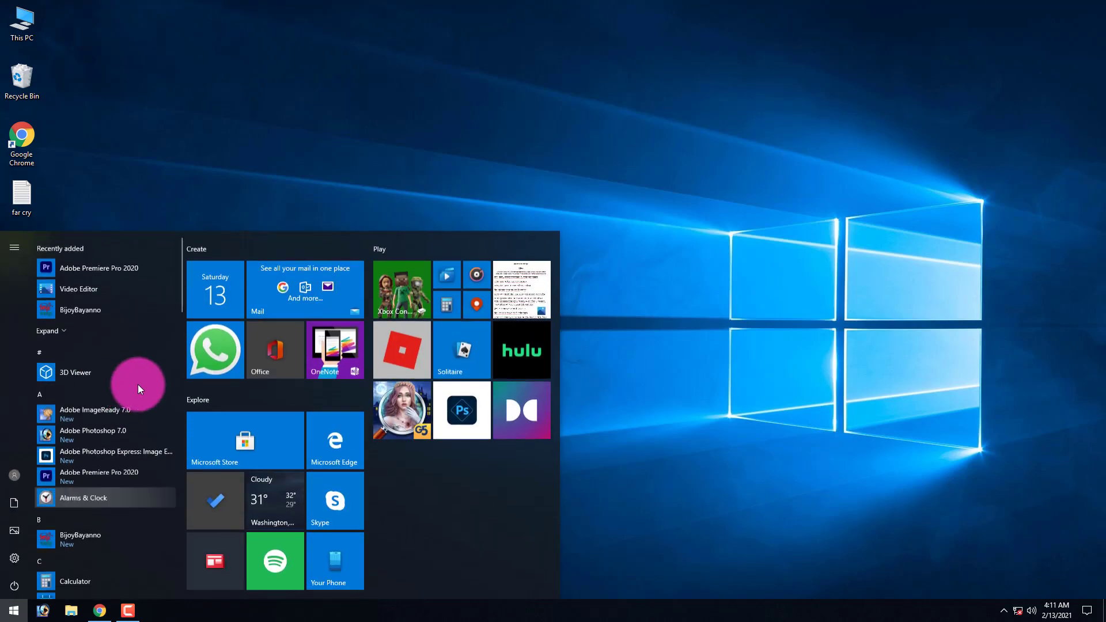
pyautogui.click(104, 269)
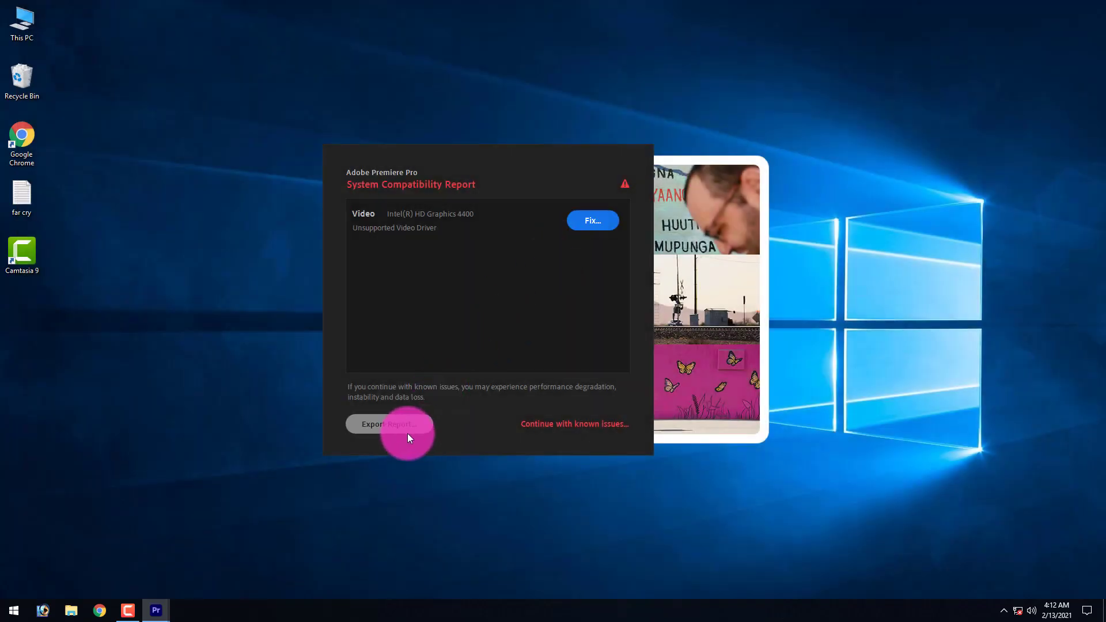
# Step: Continue with known issues past the Intel HD Graphics 4400 driver warning
pyautogui.click(580, 425)
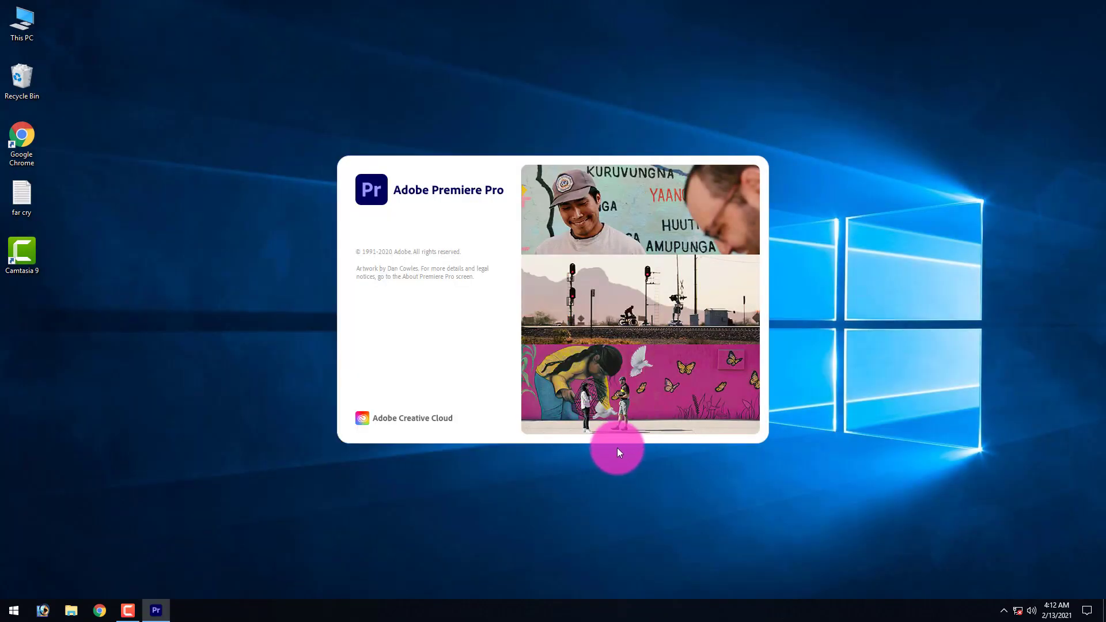